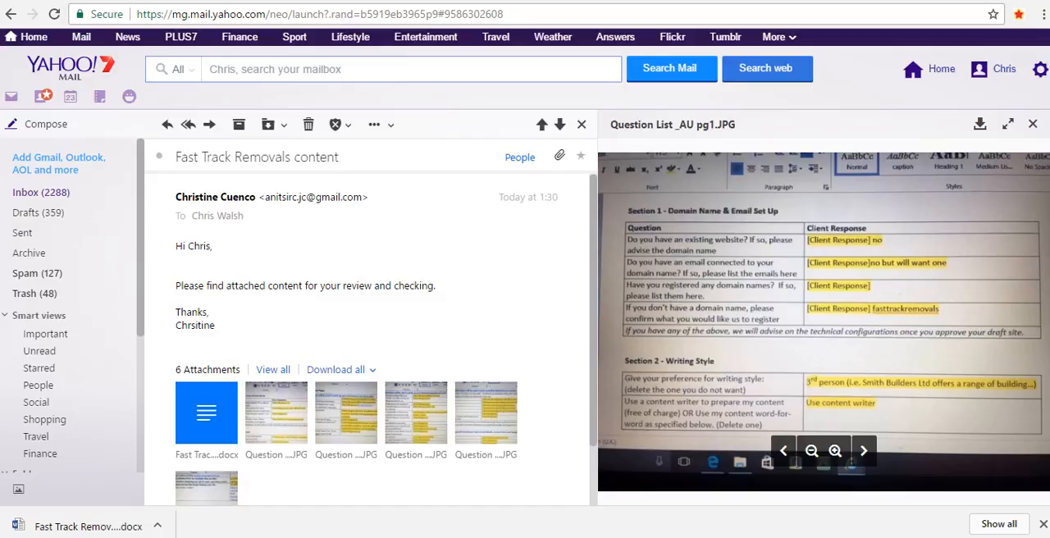
Examine the attached question list images pg2, pg3, pg4 and pg6, returning to pg4 for the services and contact answers.
mouse_move(347, 414)
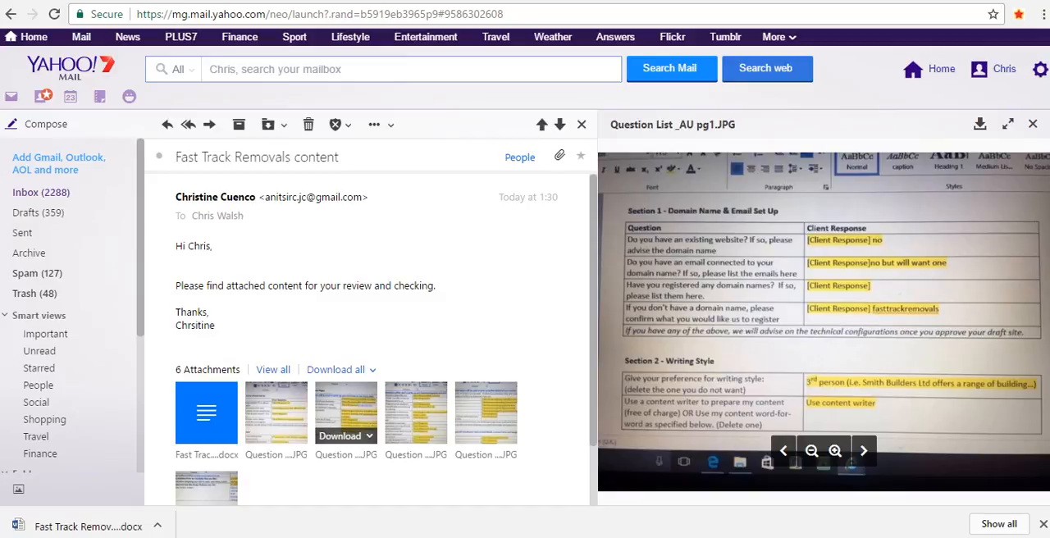
click(346, 415)
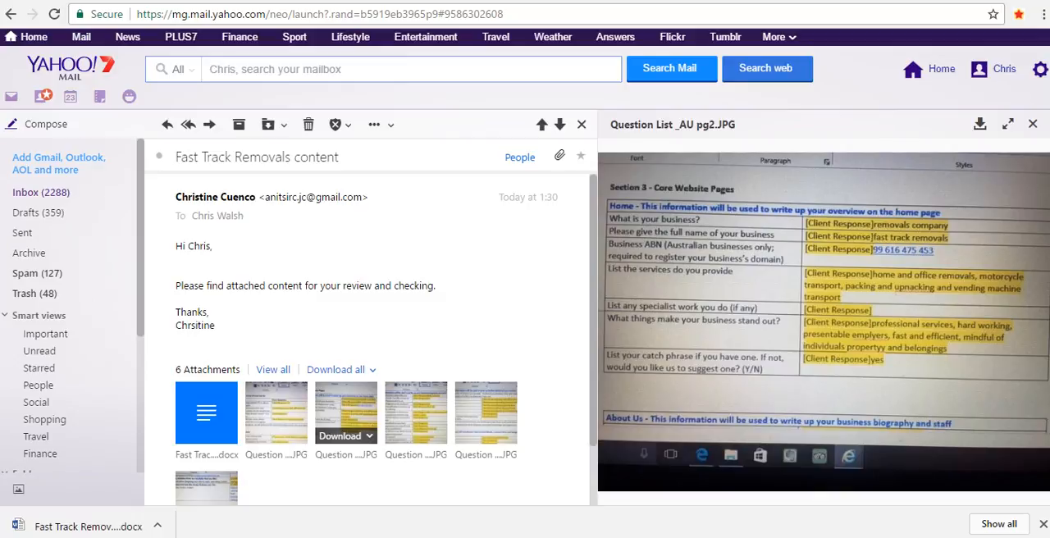
click(416, 406)
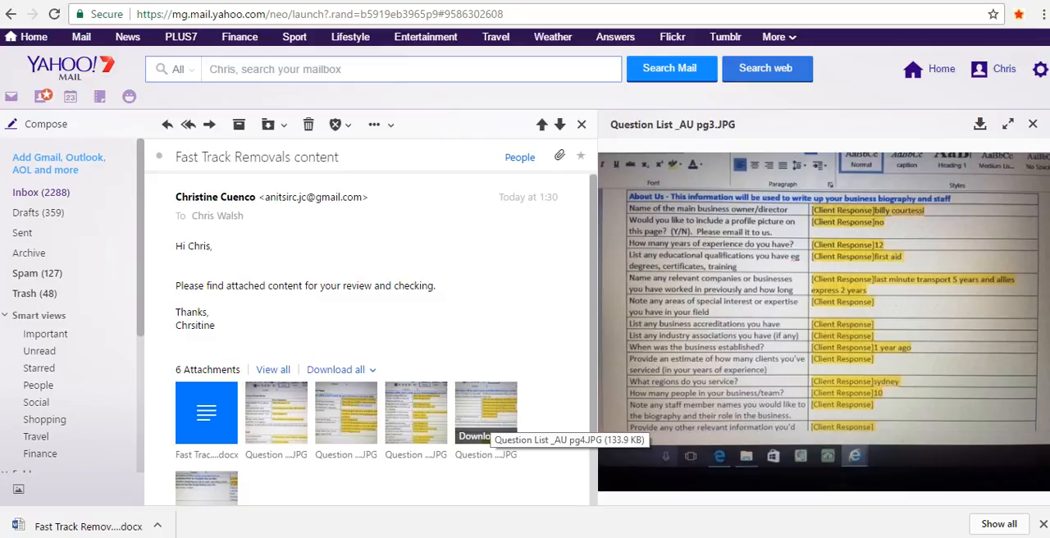
click(486, 414)
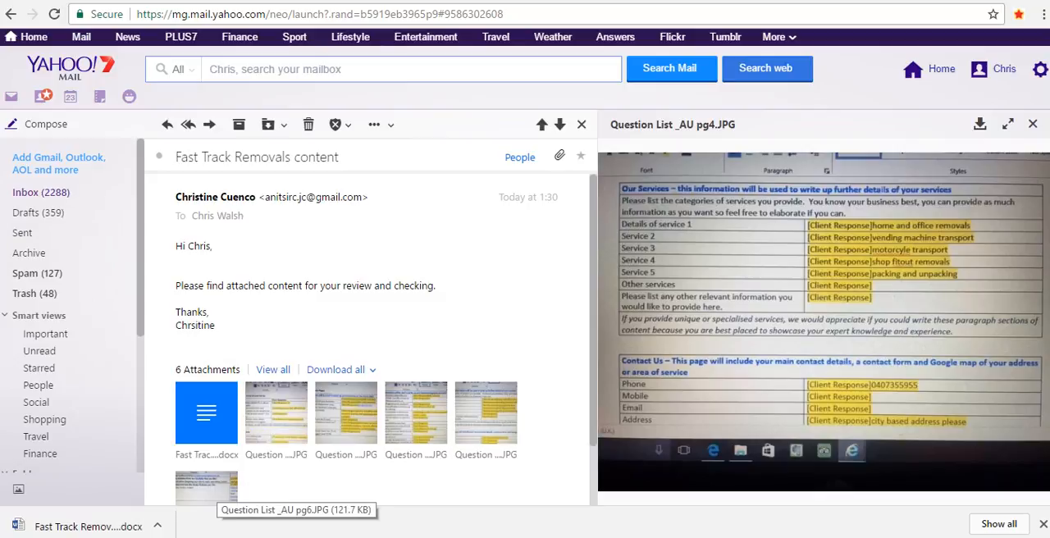
click(207, 489)
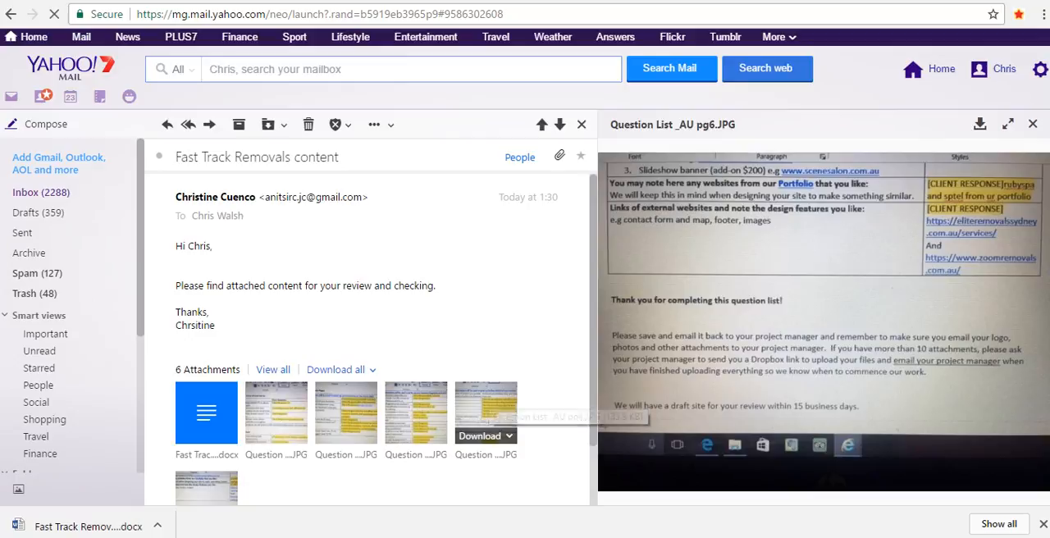
click(486, 408)
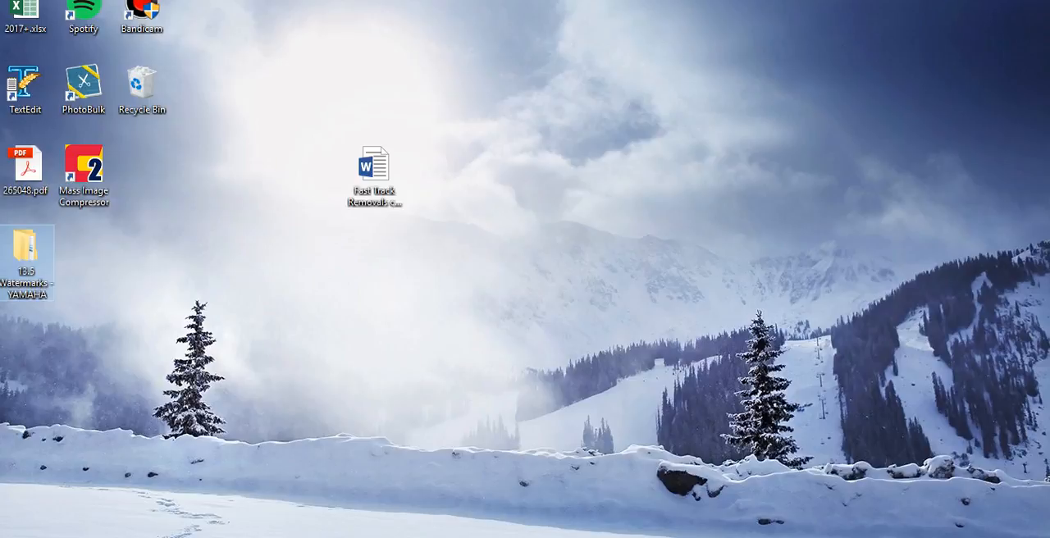
Open the Fast Track Removals content document from the desktop in Word and enable editing.
double_click(374, 168)
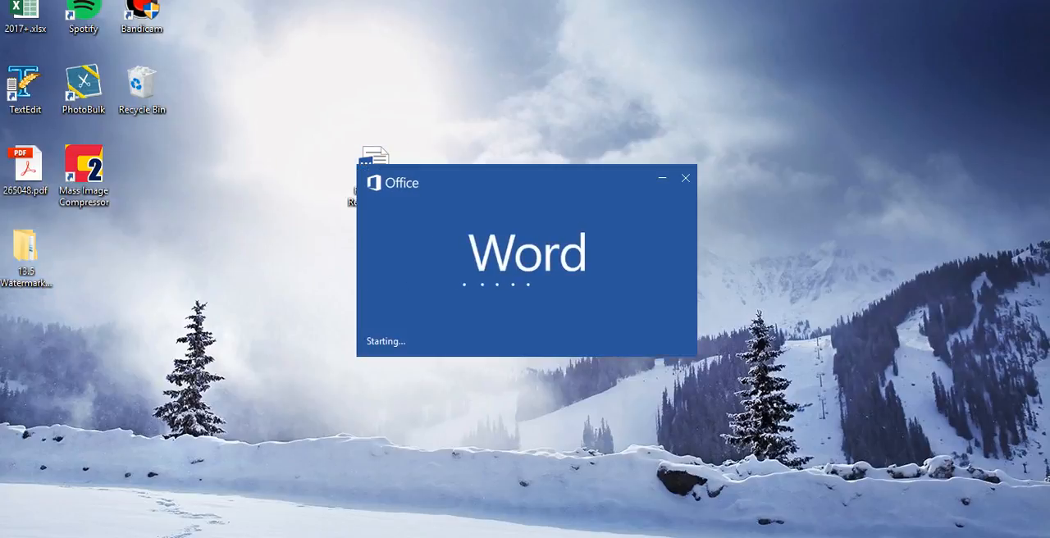
mouse_move(398, 536)
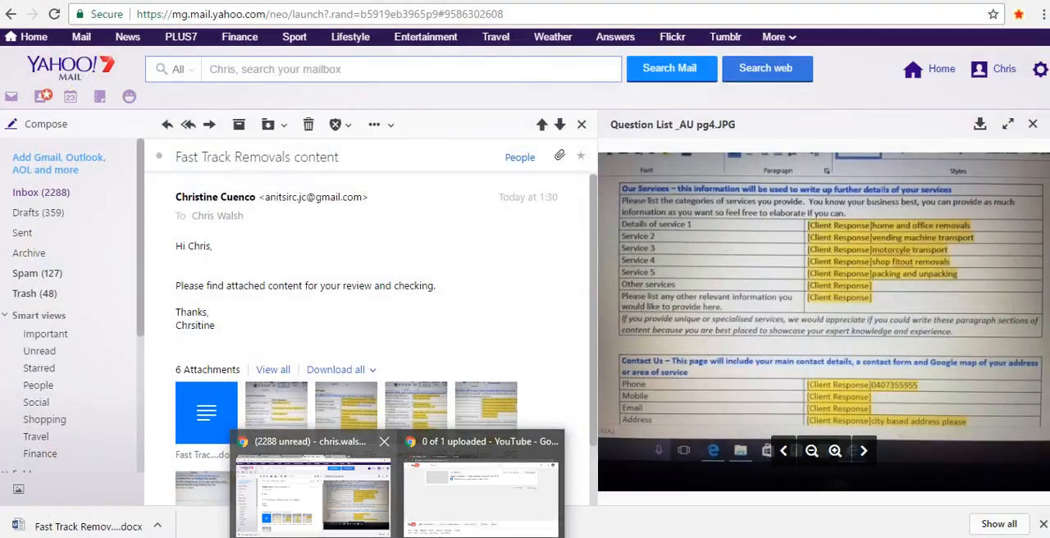
click(313, 495)
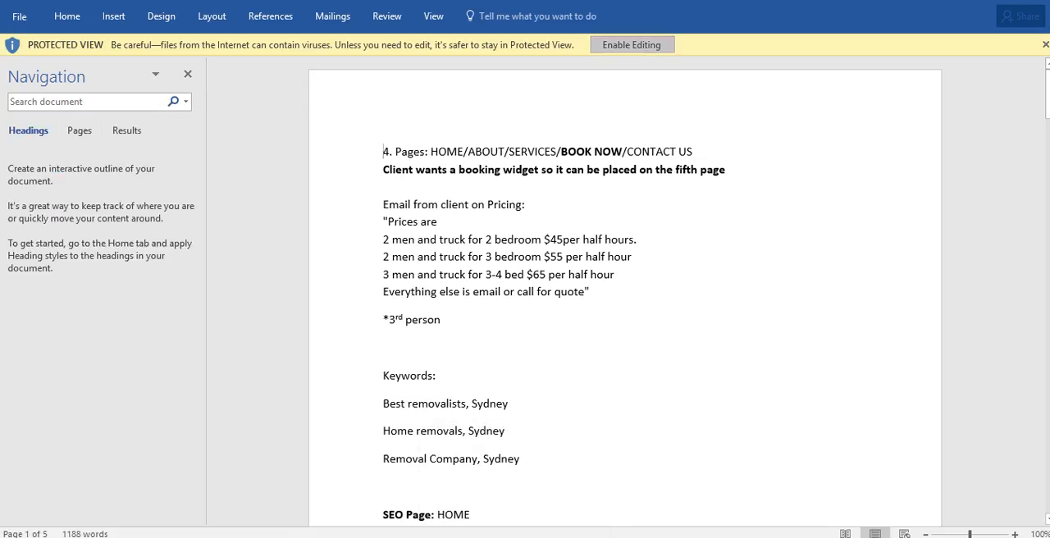
click(631, 44)
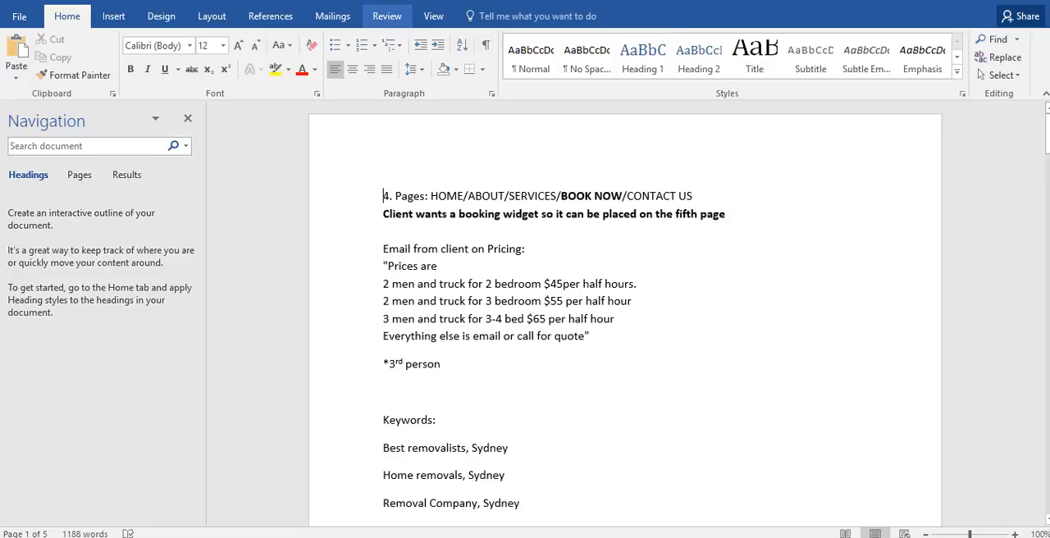
Turn on Track Changes for the document so all edits are recorded.
click(386, 16)
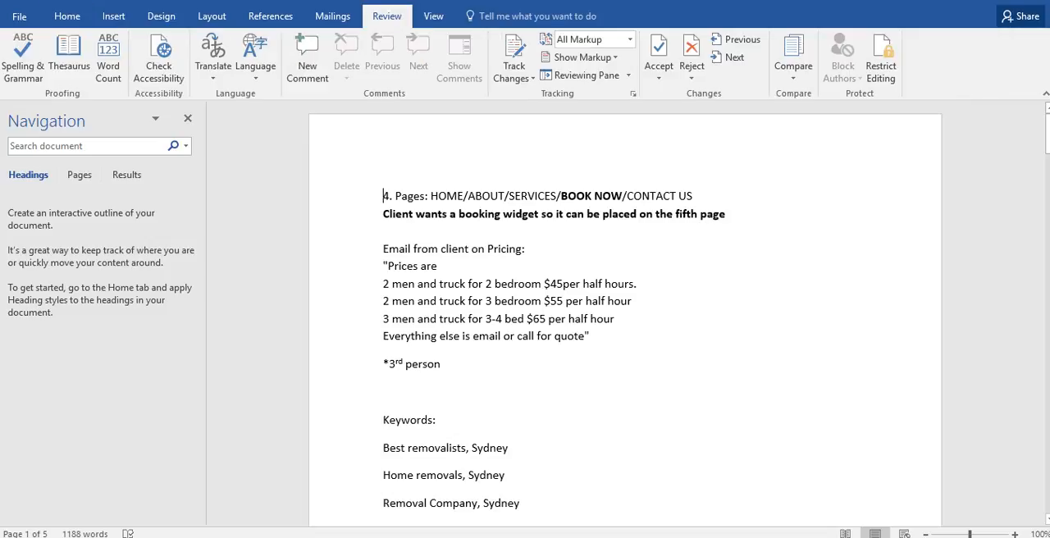
click(514, 53)
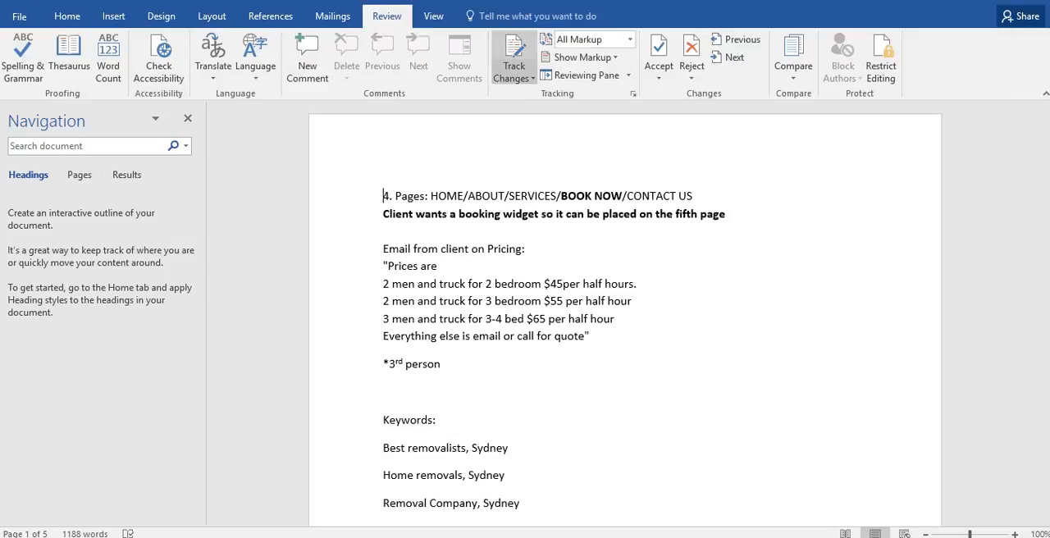
click(514, 78)
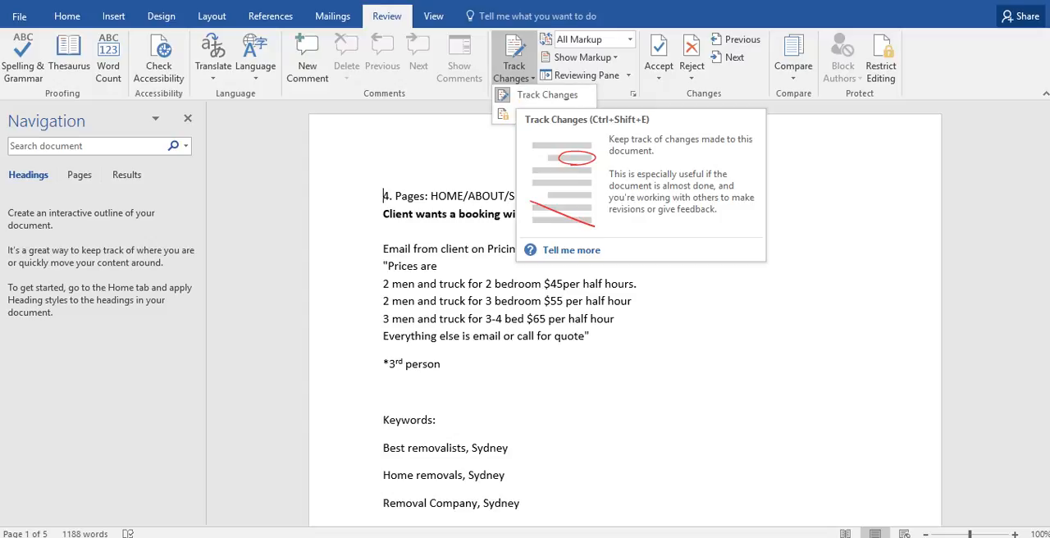
key(Escape)
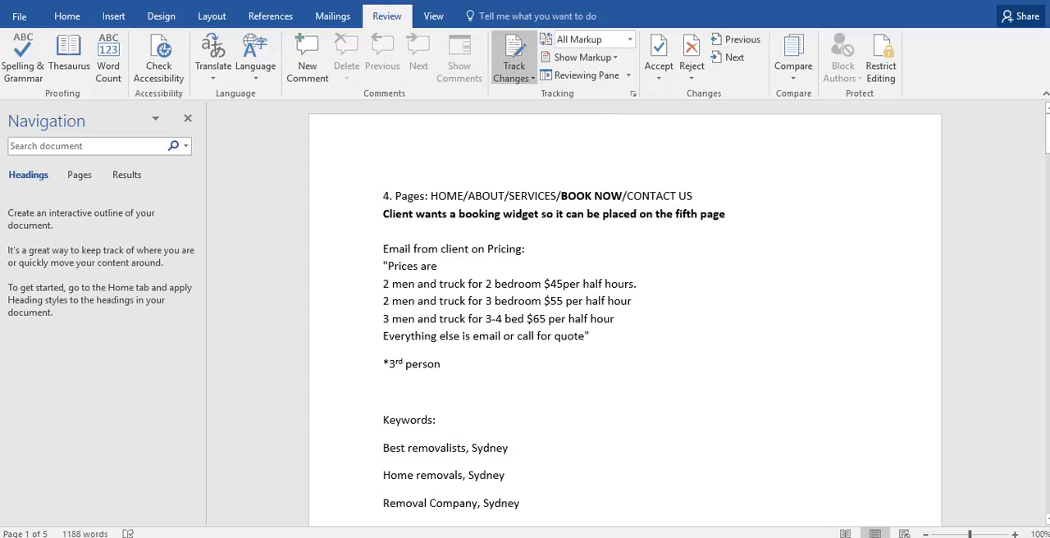
Examine the content through the services page, including the possessive "Fast Track Removals’" in the Packing and Unpacking section.
drag(1048, 135, 1048, 458)
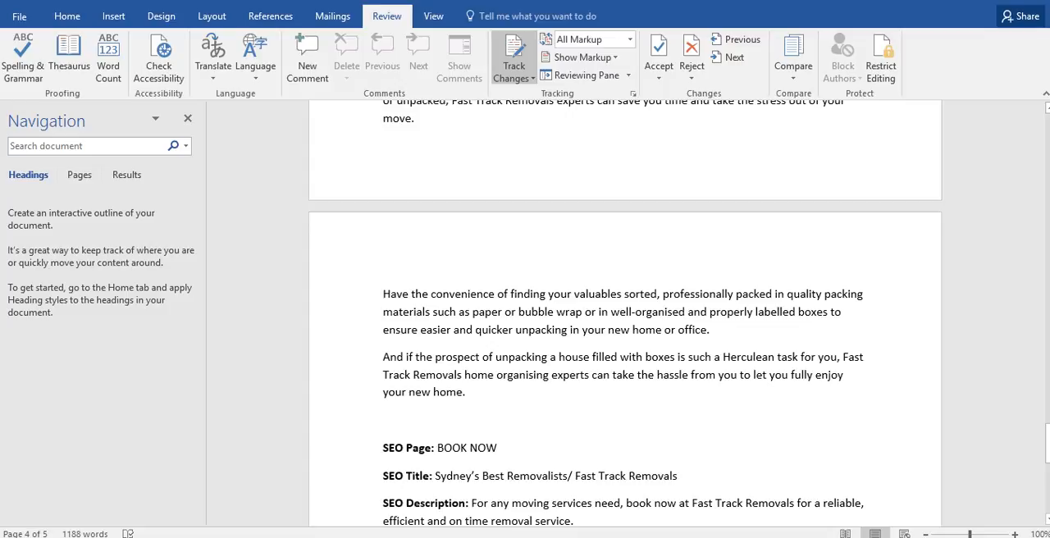
drag(1048, 444, 1048, 137)
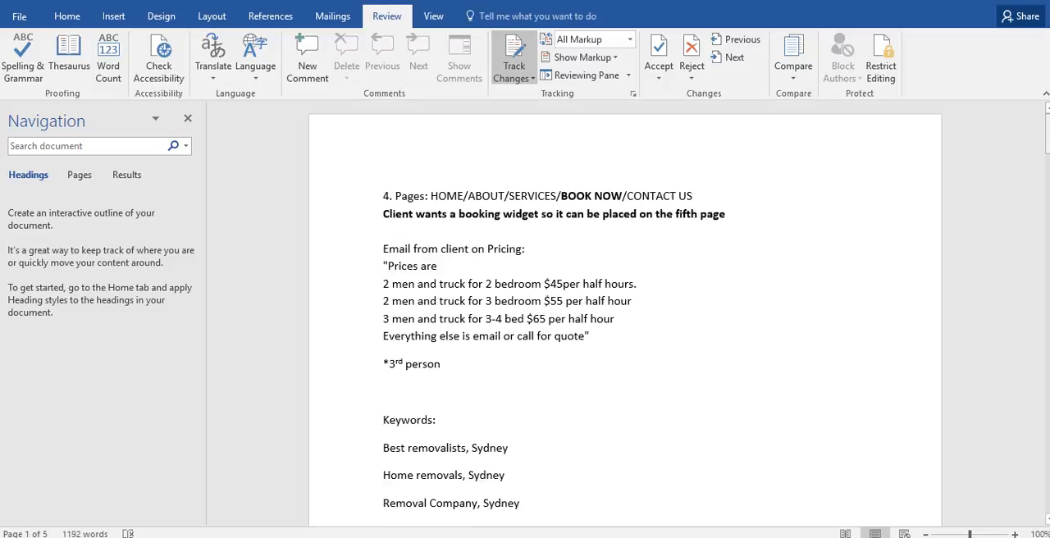
drag(1048, 135, 1047, 429)
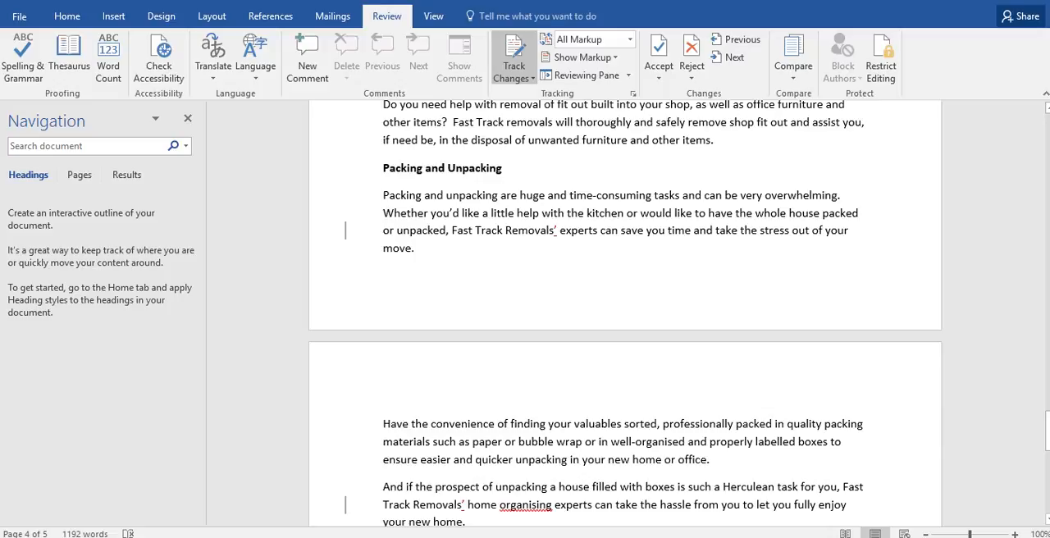
drag(558, 230, 451, 230)
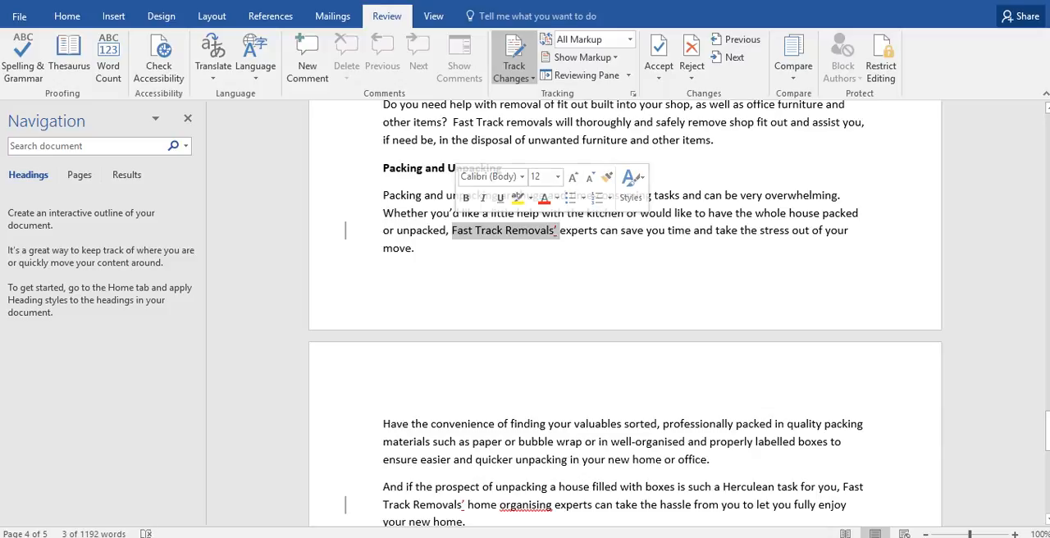
click(558, 231)
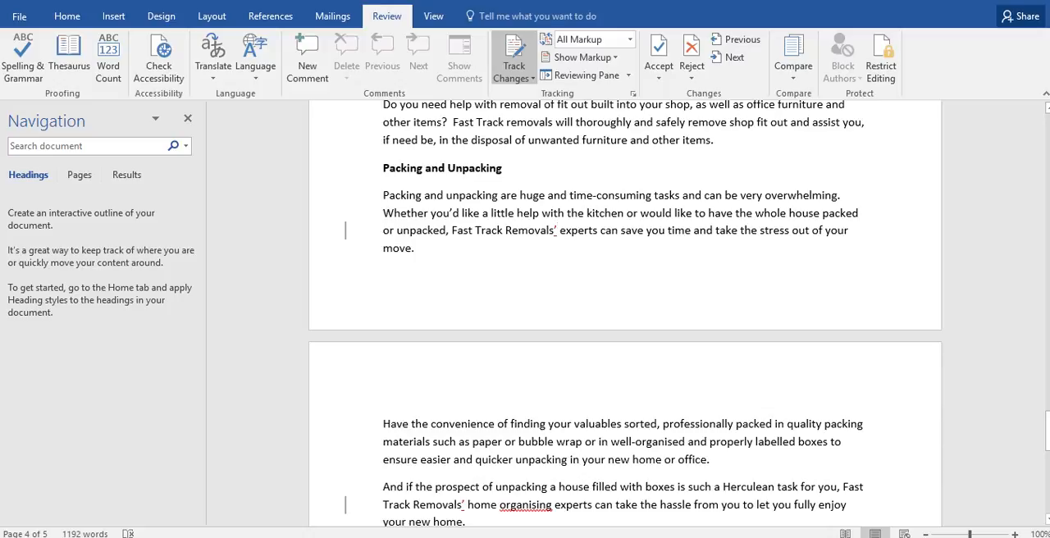
scroll(625, 312, down, 2)
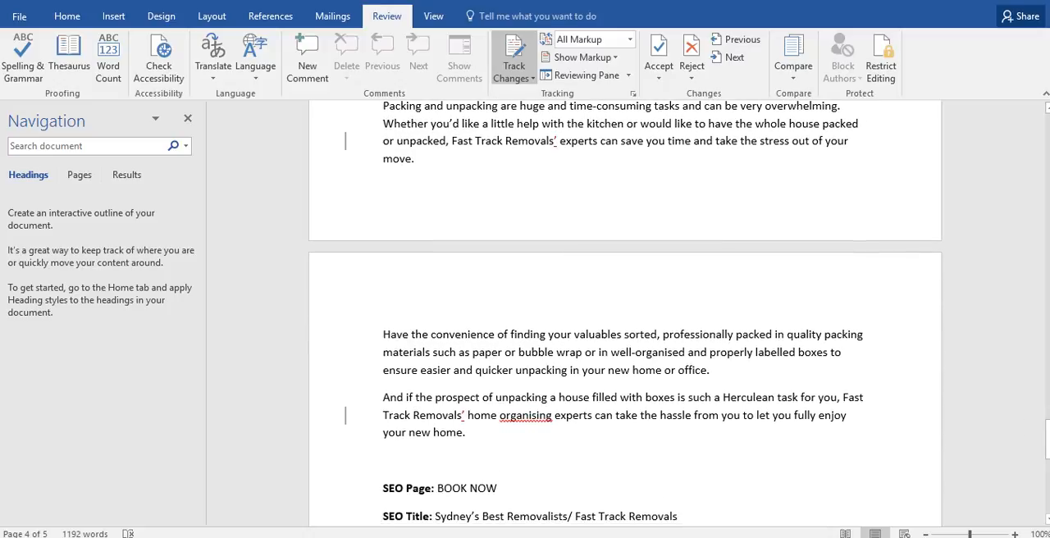
Insert "of the process" after "Take the stress out" in the closing line of the CONTACT US page text.
drag(1048, 439, 1047, 475)
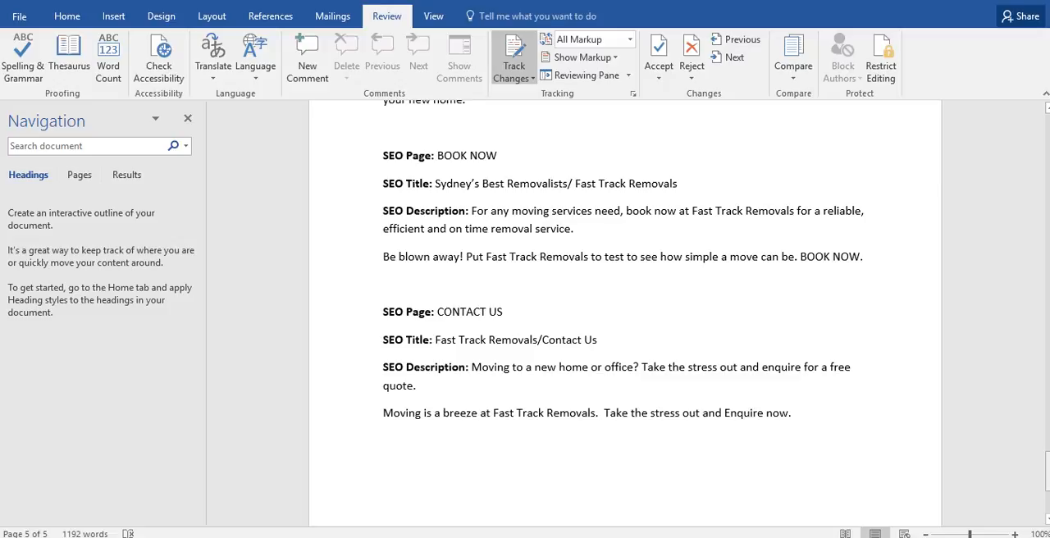
drag(1048, 470, 1047, 473)
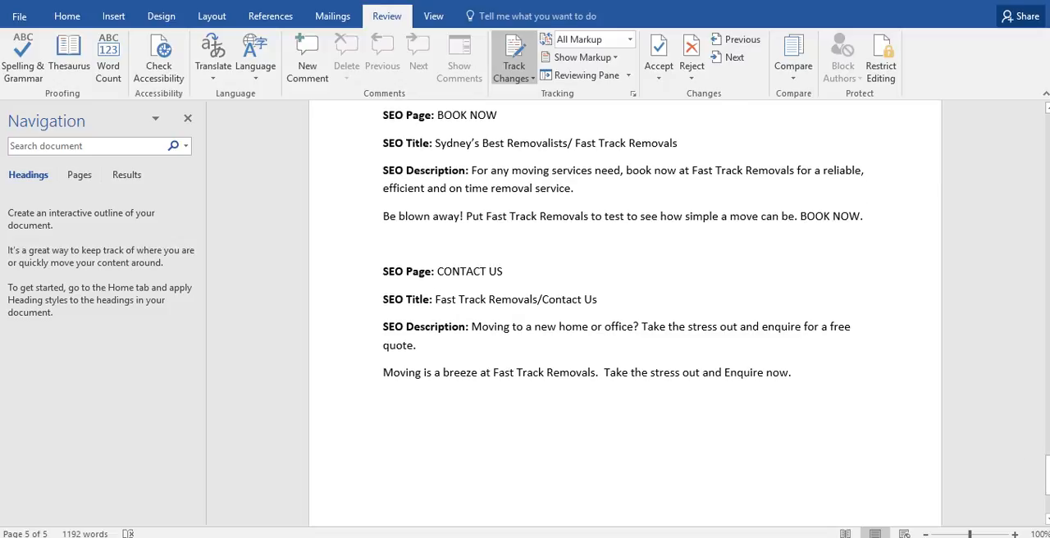
text(of the proces)
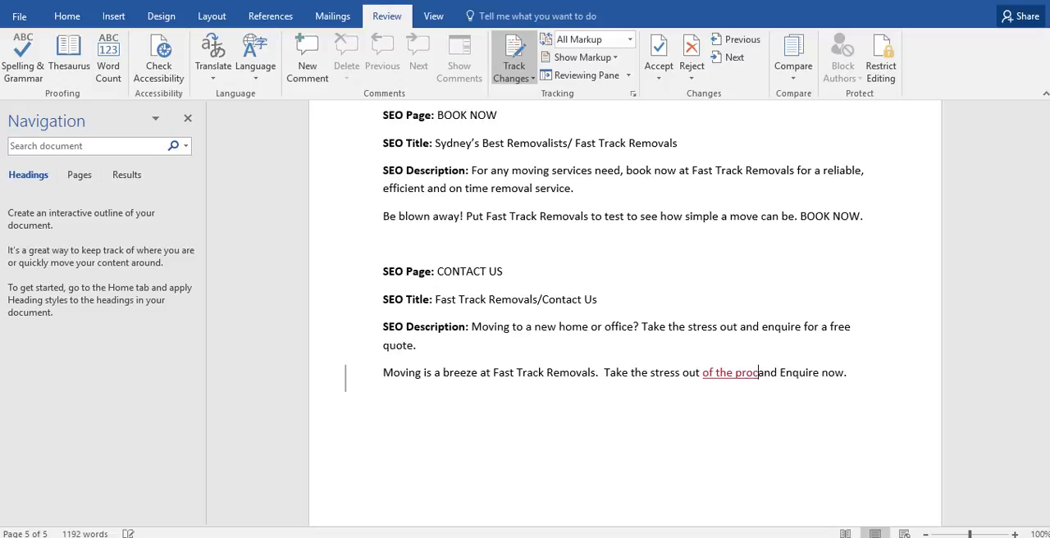
text(s)
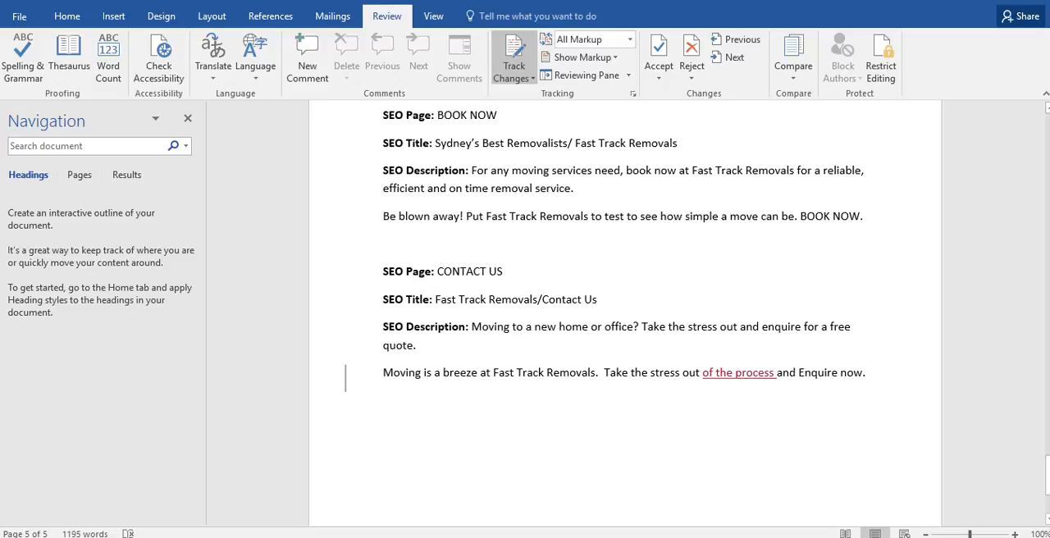
Examine the tracked wording changes in the three paragraphs under "Experience and Expertise Counts".
drag(1047, 477, 1048, 300)
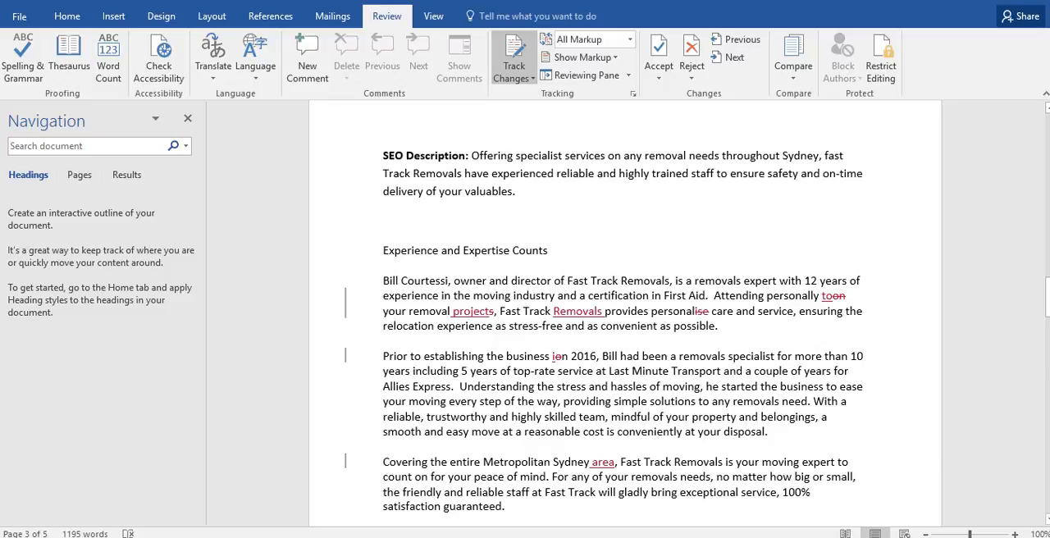
mouse_move(827, 296)
mouse_move(578, 312)
drag(495, 311, 382, 311)
click(503, 311)
drag(558, 462, 613, 462)
click(559, 433)
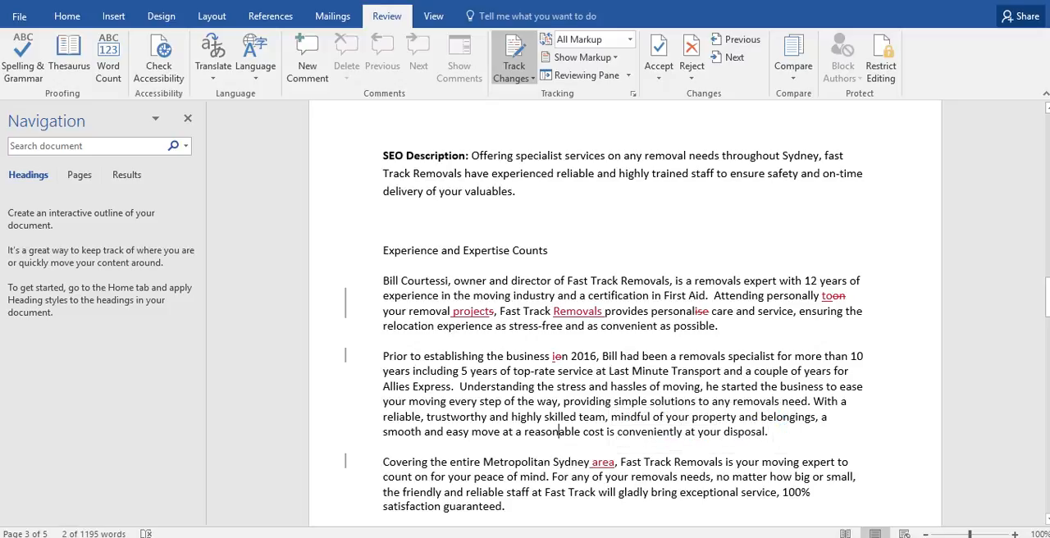
mouse_move(1047, 291)
mouse_down()
mouse_move(1048, 310)
mouse_move(1048, 296)
mouse_up()
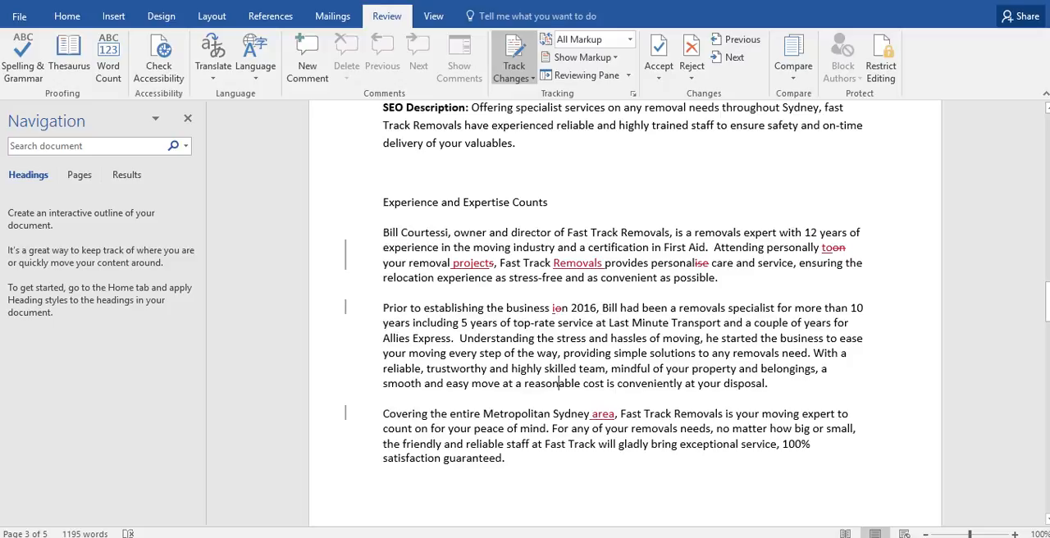
Examine the tracked insertions and deletions in the HOME page paragraph beginning "Reliable and always on time".
drag(1048, 300, 1047, 176)
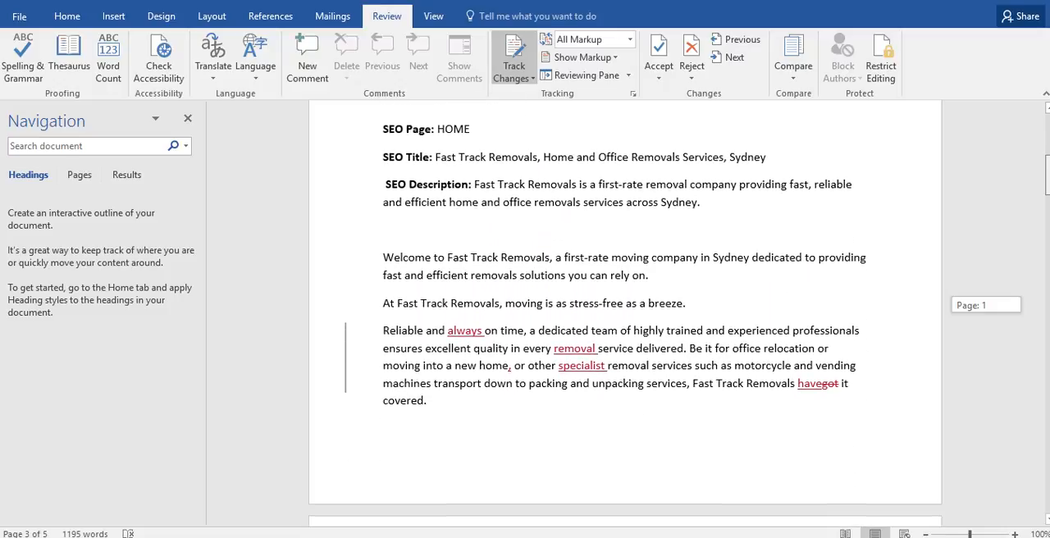
mouse_move(1048, 176)
mouse_down()
mouse_move(1048, 158)
mouse_move(1048, 184)
mouse_up()
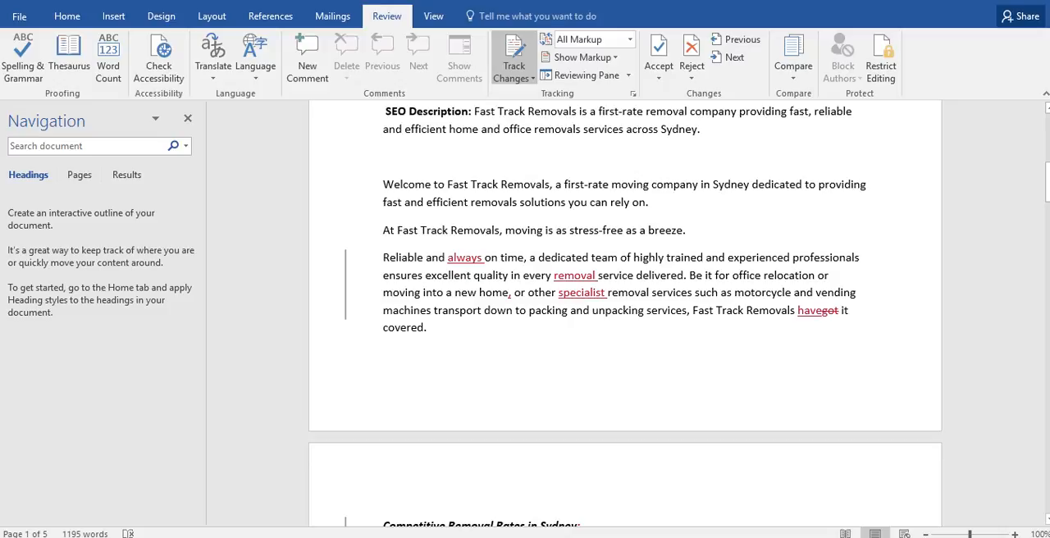
mouse_move(472, 257)
mouse_move(574, 276)
mouse_move(810, 311)
Delete "is" from the "Everything else is email or call for a free quote" bullet in the removal rates list.
drag(1048, 178, 1048, 230)
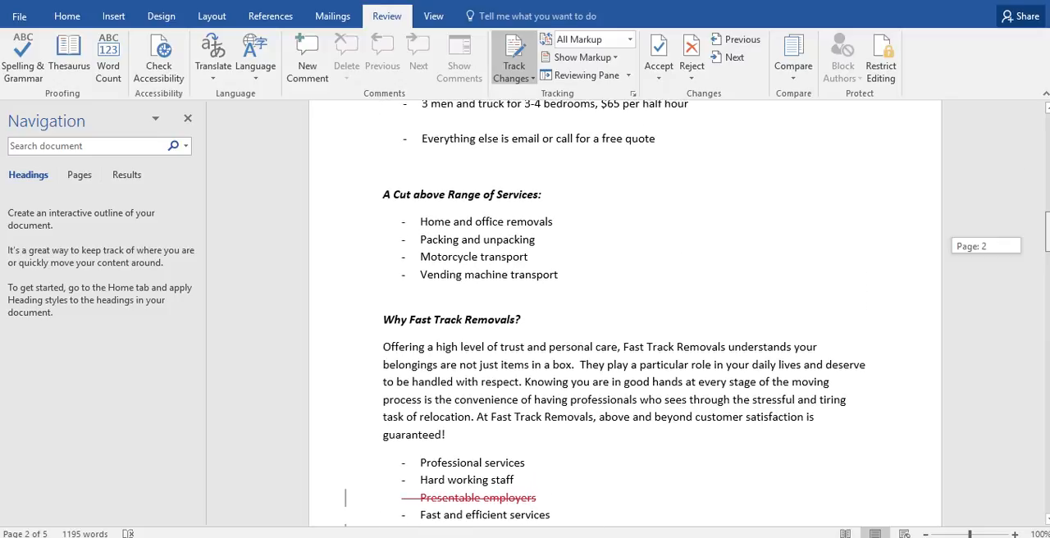
drag(1047, 231, 1048, 231)
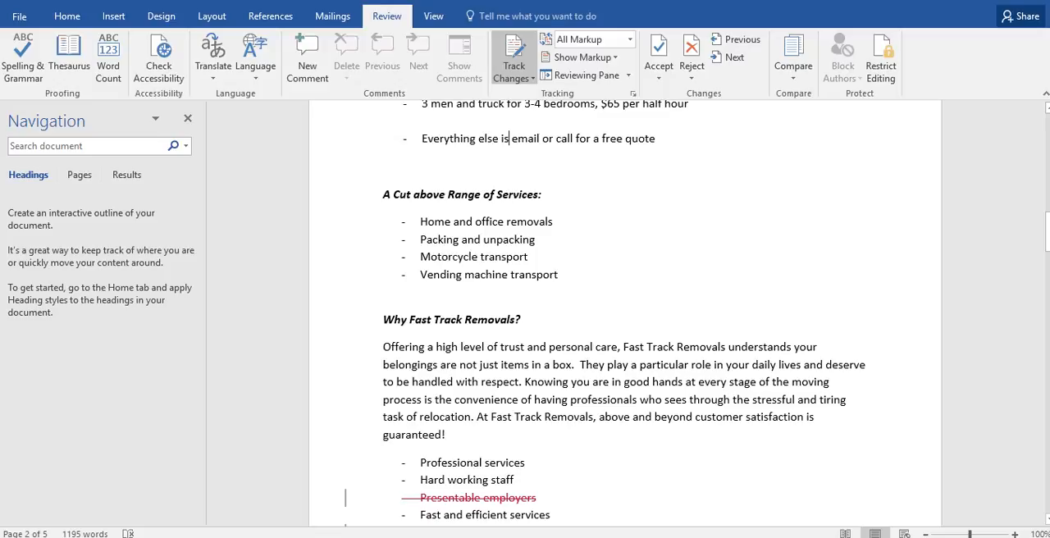
key(BackSpace)
key(BackSpace)
Insert "For anything else, please" at the start of the free-quote bullet in the removal rates list.
key(Left)
key(Left)
key(Left)
key(Left)
key(Left)
key(Left)
key(Left)
key(Left)
key(Left)
key(Left)
key(Left)
key(Left)
key(Left)
key(Left)
key(Left)
text(For an)
key(BackSpace)
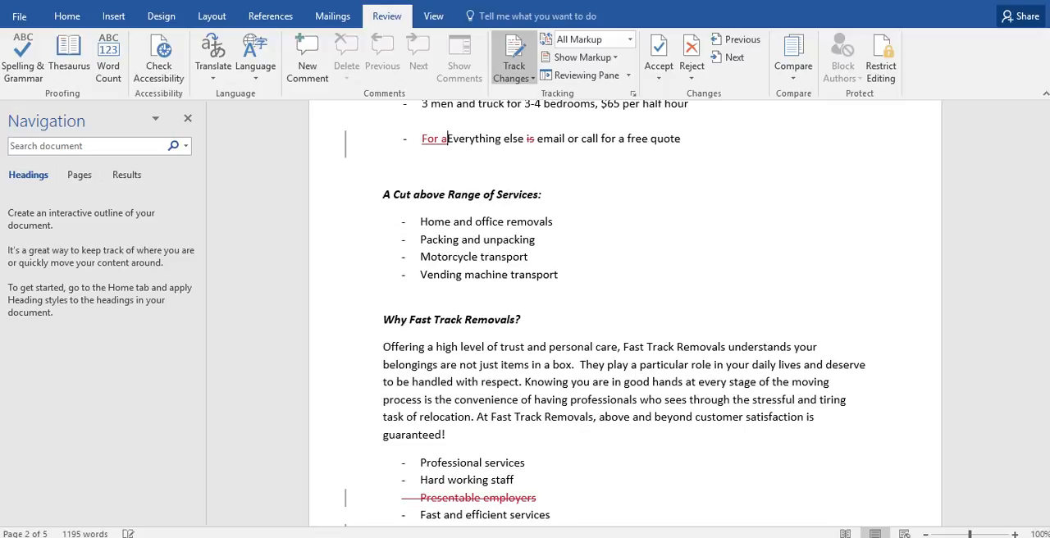
text(nthing)
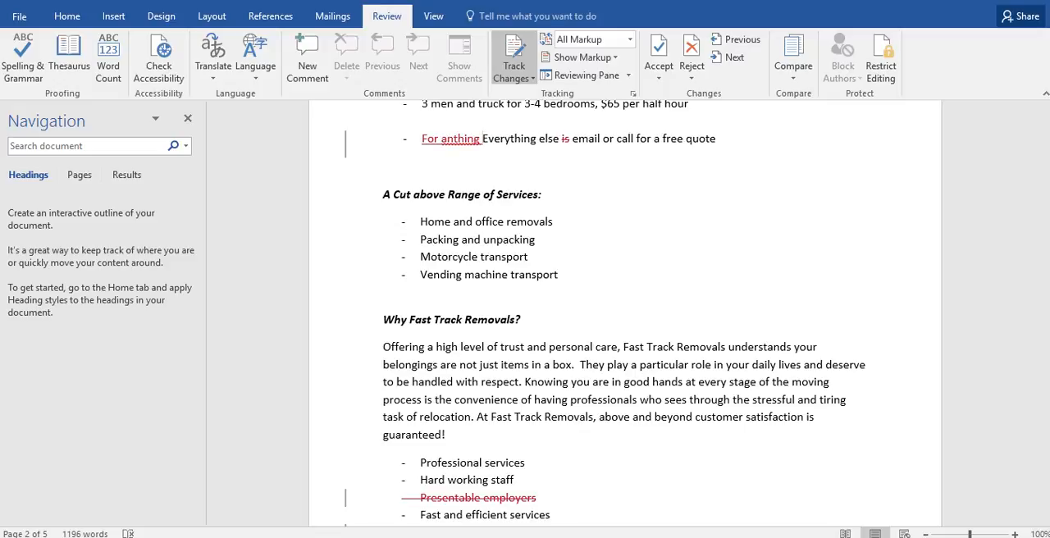
key(BackSpace)
key(BackSpace)
key(BackSpace)
key(BackSpace)
key(BackSpace)
key(BackSpace)
text(ything)
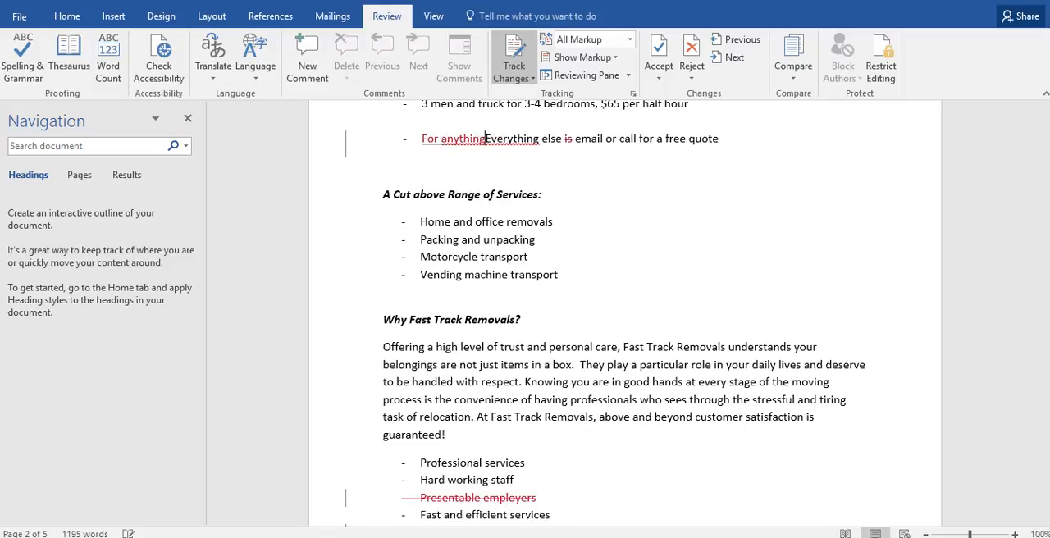
text( else )
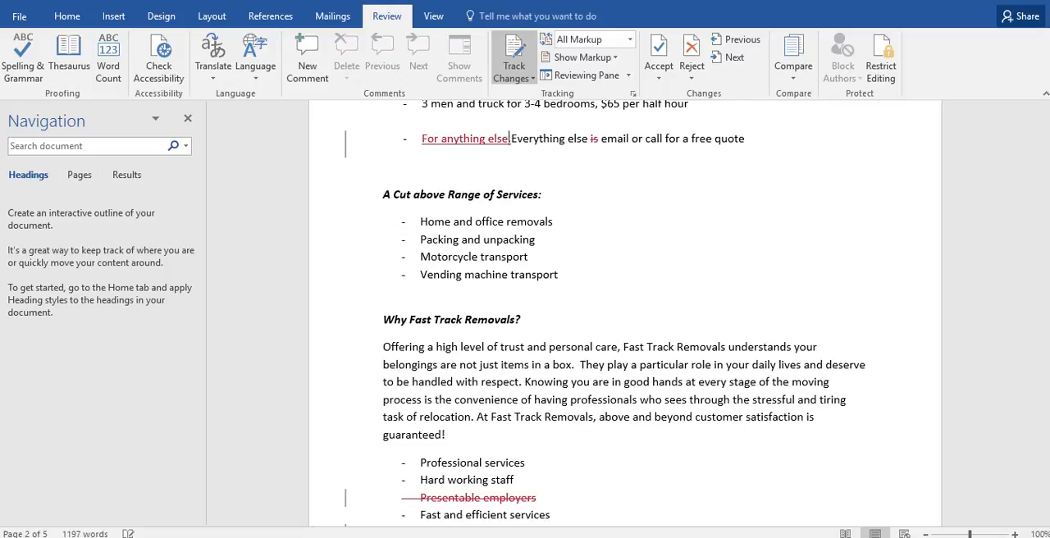
text(, please)
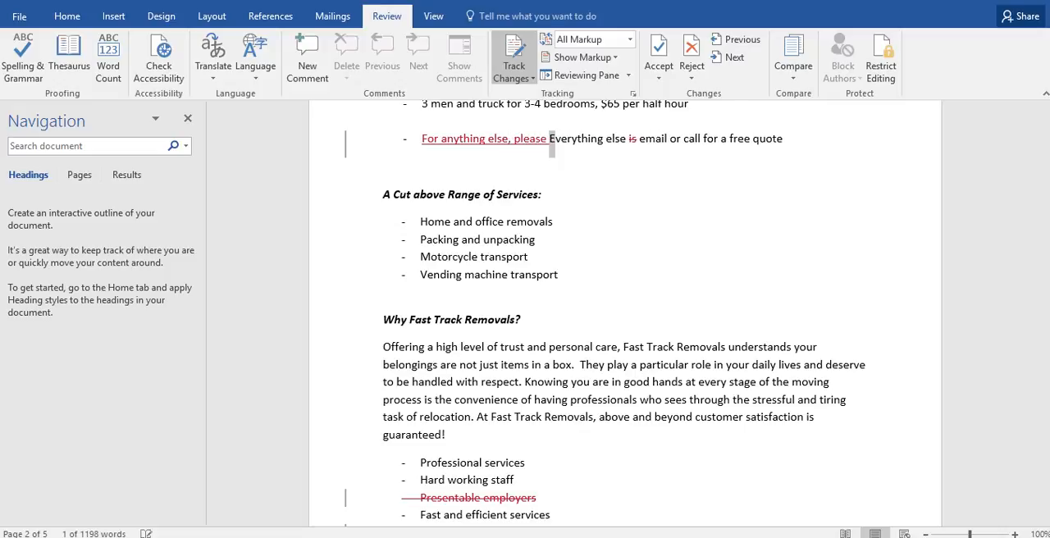
Delete the original words "Everything else" from the free-quote bullet.
key(shift+Right)
key(shift+Right)
key(shift+Right)
key(shift+Right)
key(shift+Right)
key(shift+Right)
key(shift+Right)
key(shift+Right)
key(shift+Right)
key(shift+Right)
key(shift+Right)
key(shift+Right)
key(shift+Right)
key(shift+Right)
key(shift+Right)
key(shift+Right)
key(shift+Right)
key(shift+Right)
key(Delete)
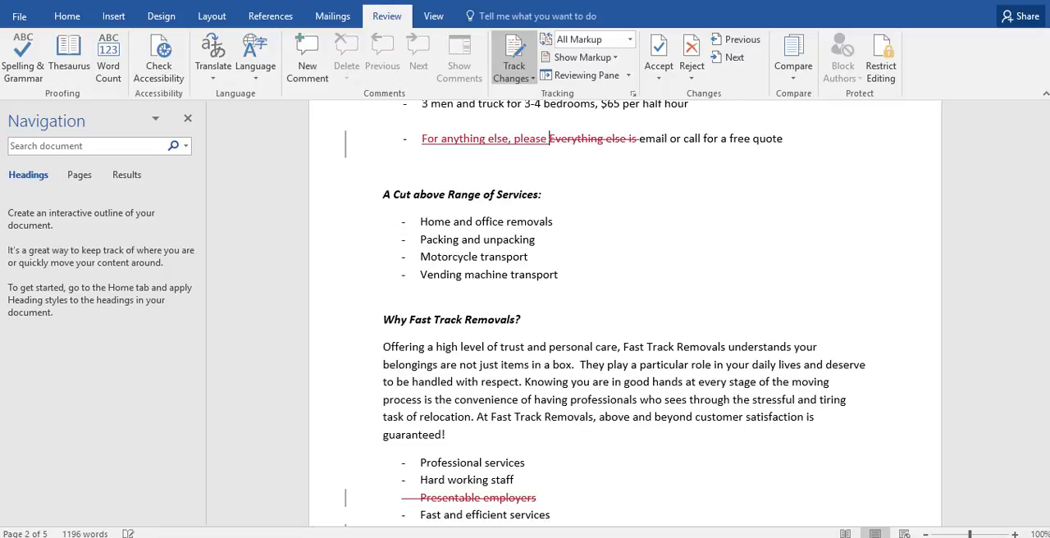
click(383, 166)
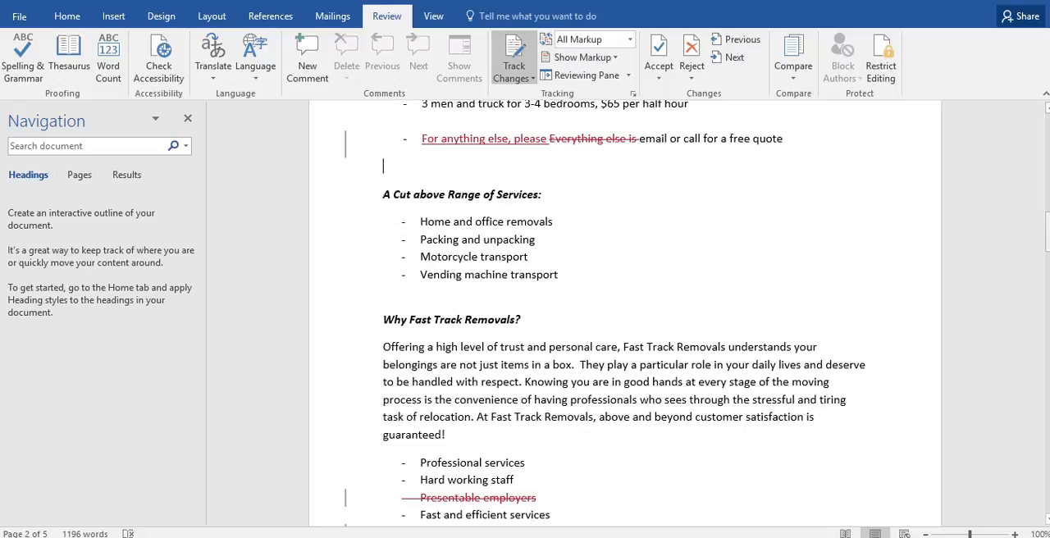
Examine the paragraph and tracked bullet changes under "Why Fast Track Removals?" and the list under "Competitive Removal Rates in Sydney".
drag(1048, 234, 1047, 244)
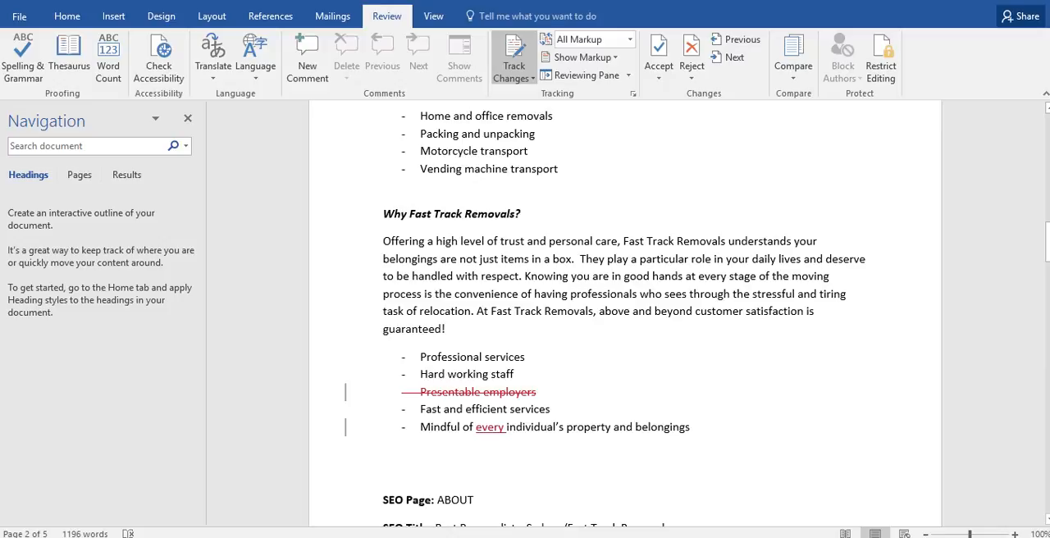
mouse_move(492, 427)
drag(538, 392, 415, 392)
click(453, 409)
drag(448, 338, 384, 240)
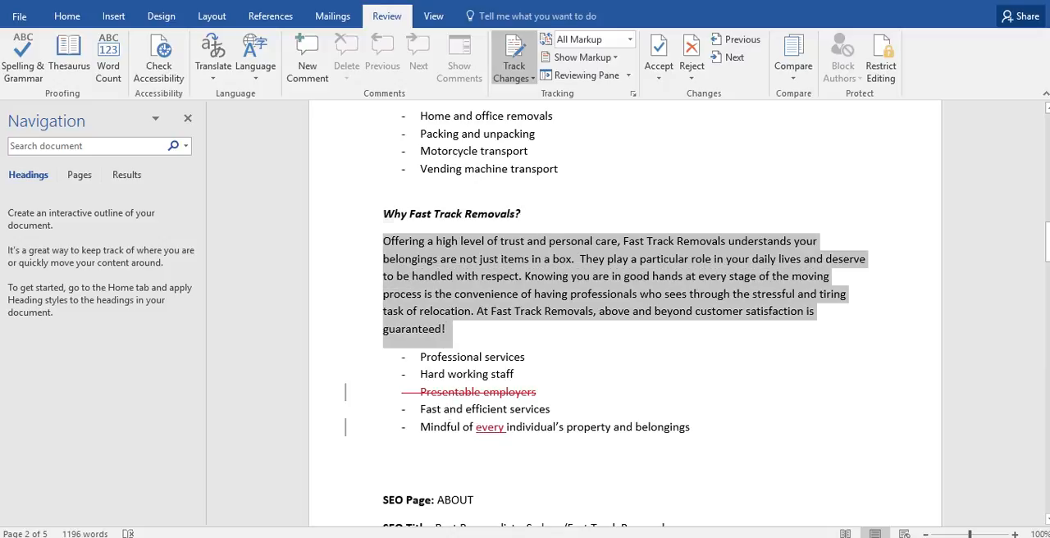
click(528, 294)
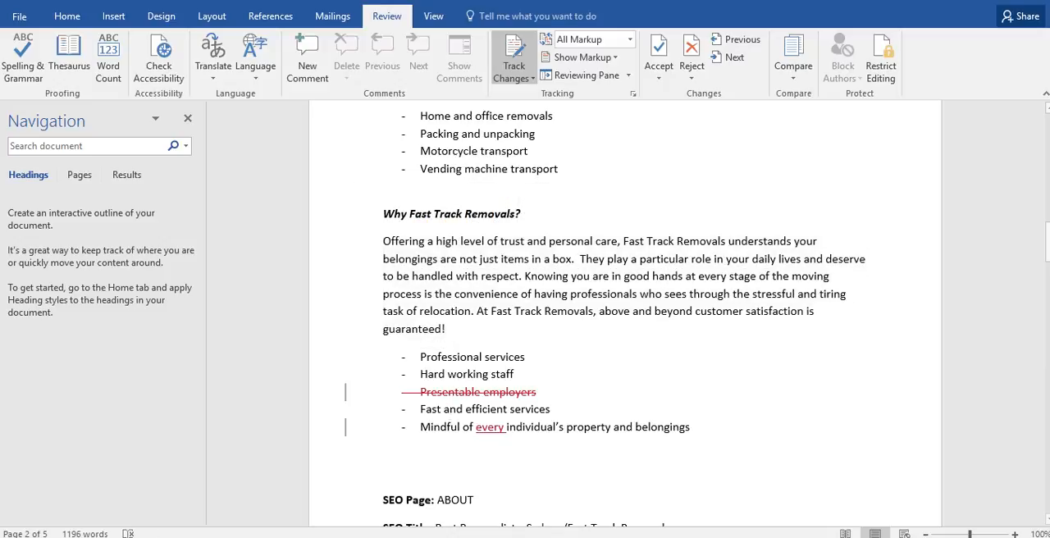
mouse_move(1048, 247)
mouse_down()
mouse_move(1048, 290)
mouse_move(1048, 220)
mouse_move(1048, 294)
mouse_move(1048, 248)
mouse_up()
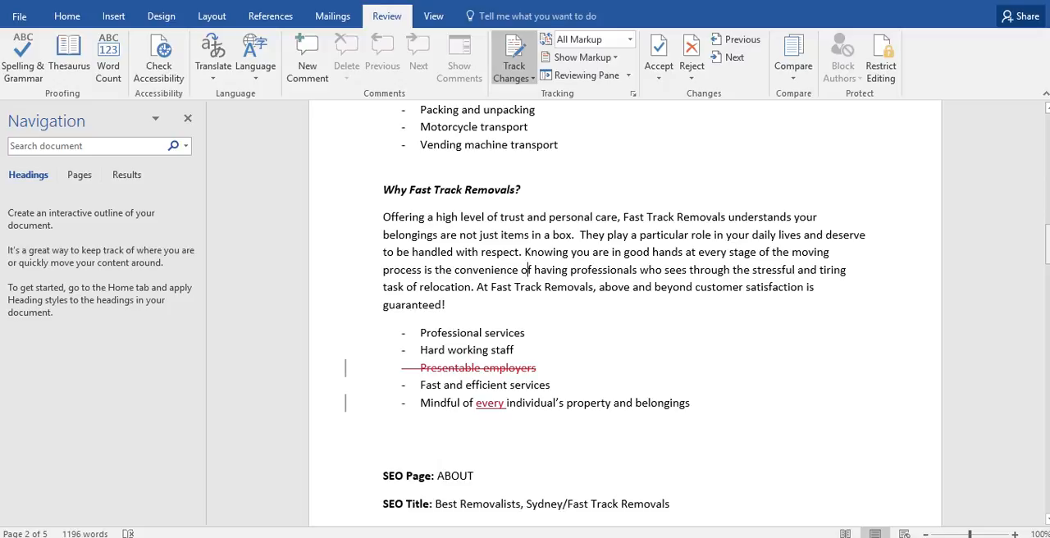
drag(1048, 247, 1048, 208)
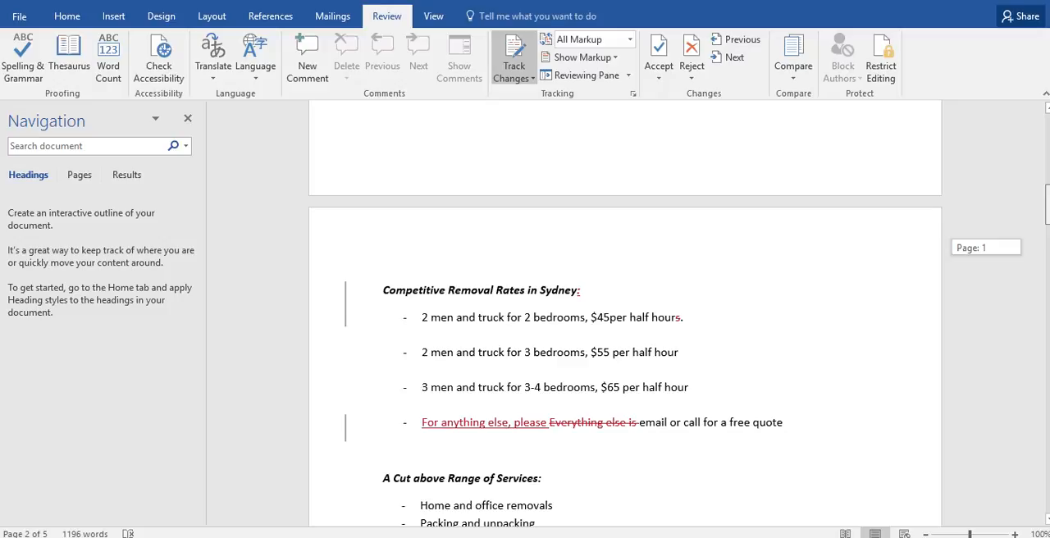
drag(1048, 209, 1048, 209)
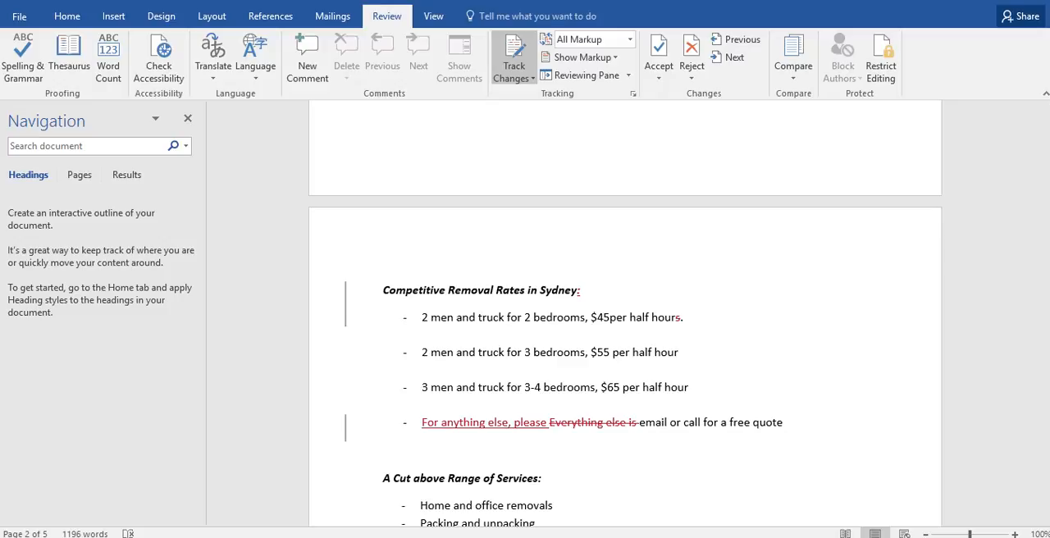